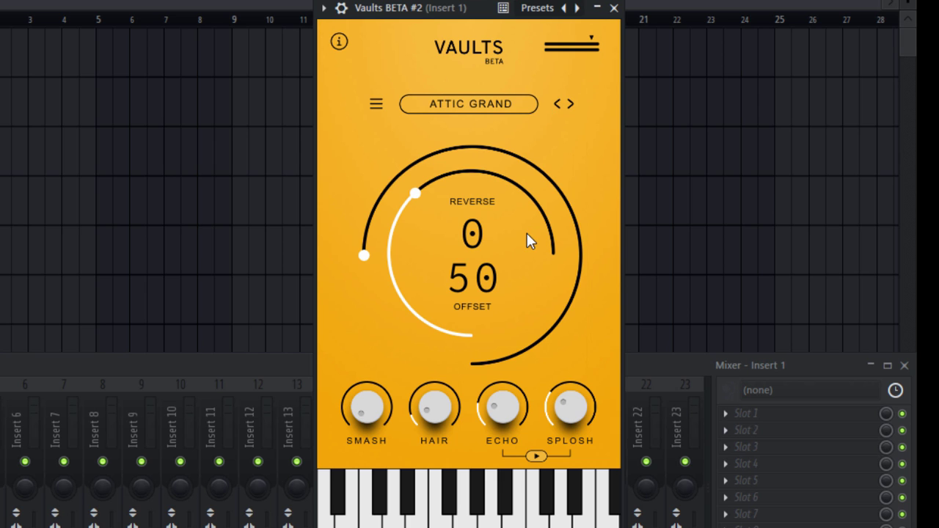
Step: Examine the list of available Vaults modules and the guide overlay that labels the plugin's controls
click(375, 103)
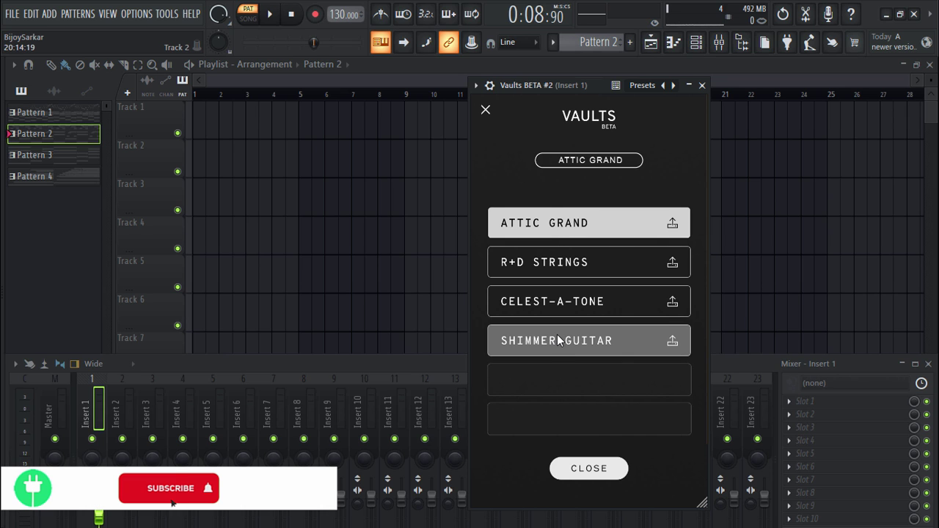
click(486, 110)
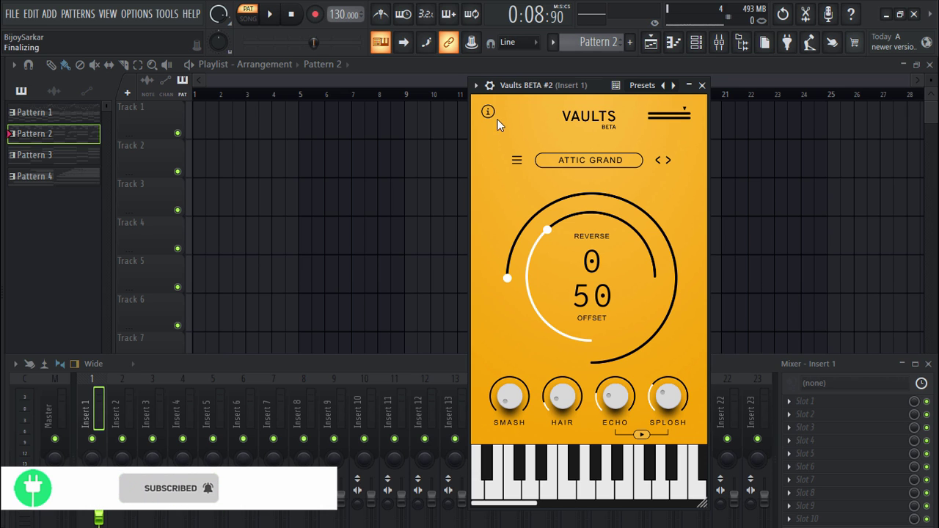
click(488, 112)
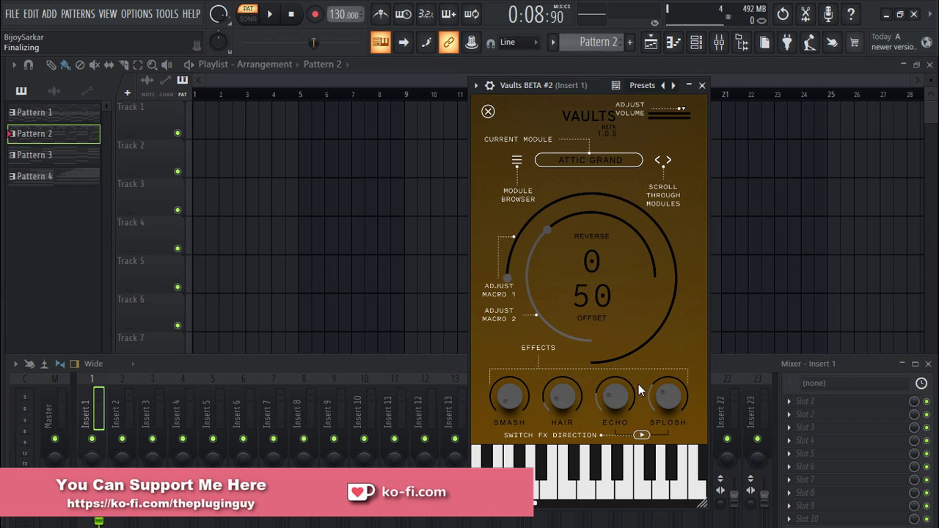
click(489, 112)
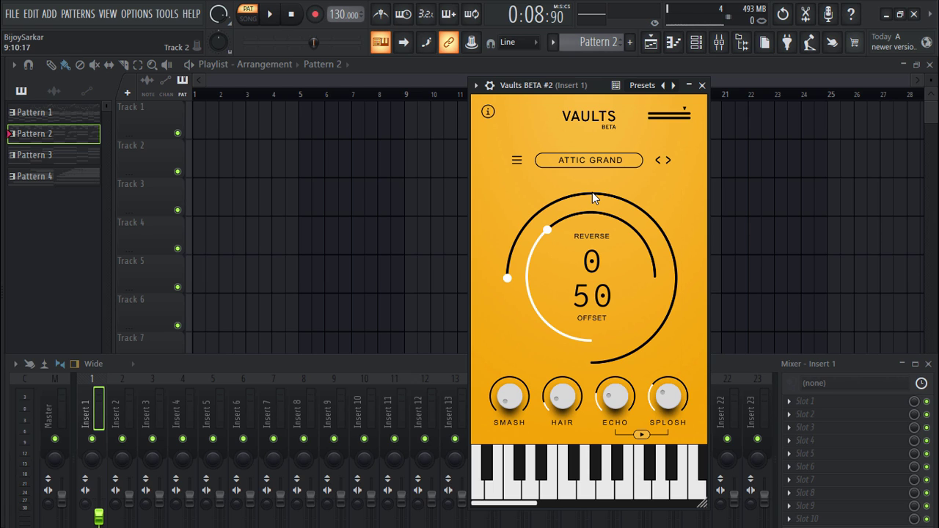
Step: Play Pattern 2 with Attic Grand and adjust the Smash, Hair and Echo effects, setting Splosh to about 25
click(271, 16)
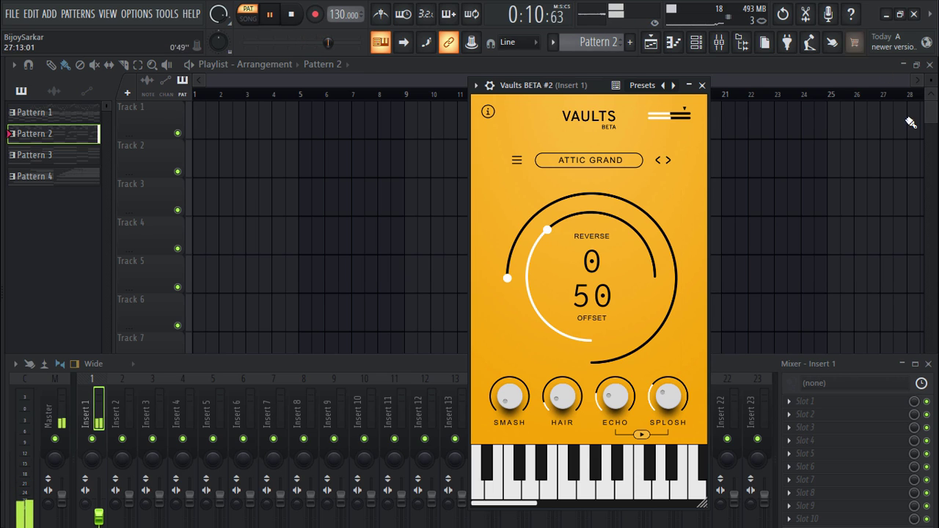
click(294, 16)
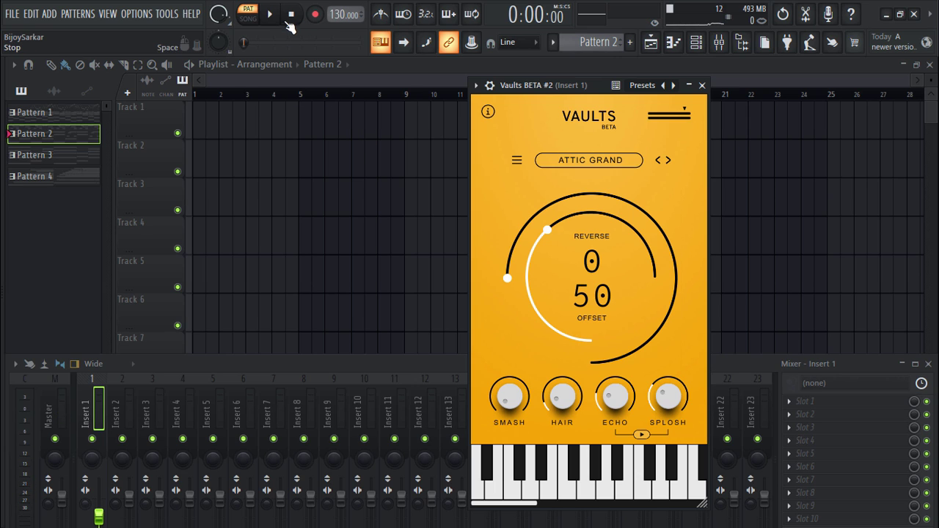
click(271, 17)
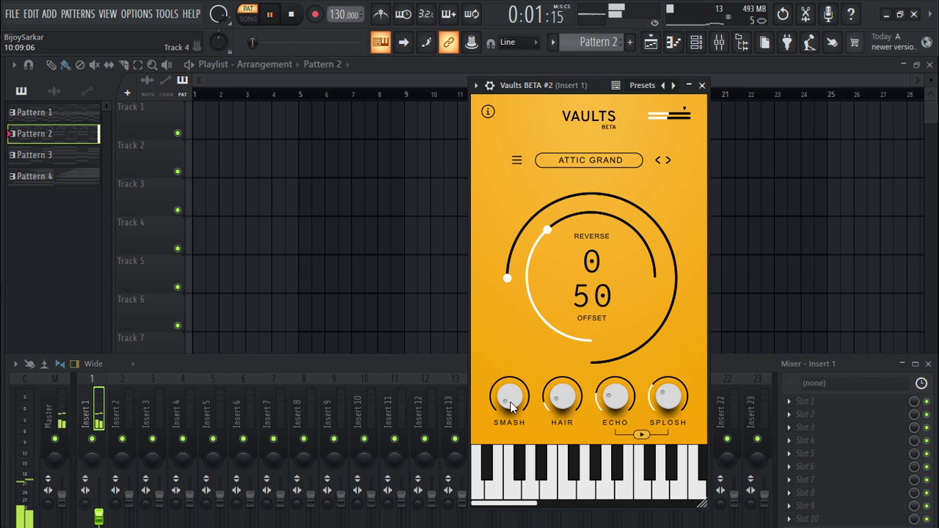
drag(510, 378, 529, 331)
drag(622, 400, 645, 317)
mouse_move(567, 371)
mouse_down()
mouse_move(577, 346)
mouse_move(577, 360)
mouse_up()
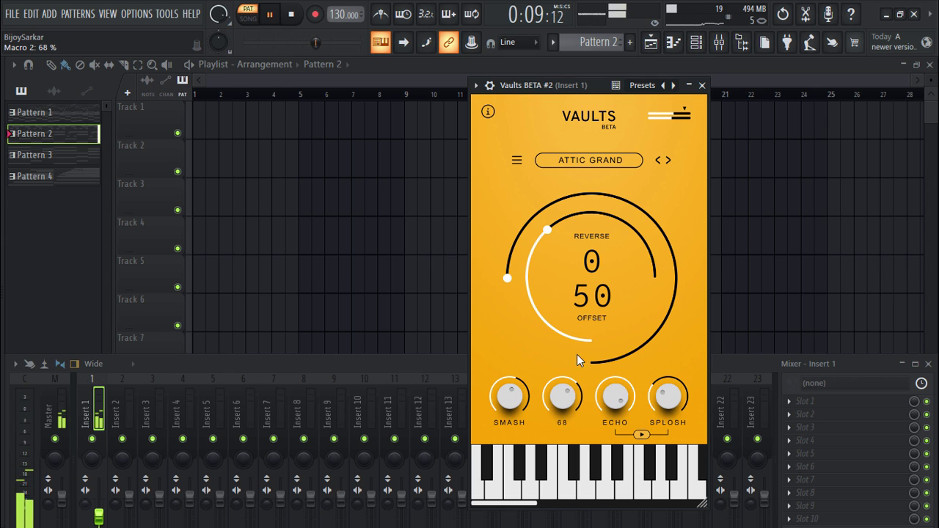
drag(507, 386, 516, 412)
mouse_move(695, 400)
mouse_down()
mouse_move(681, 341)
mouse_move(683, 398)
mouse_up()
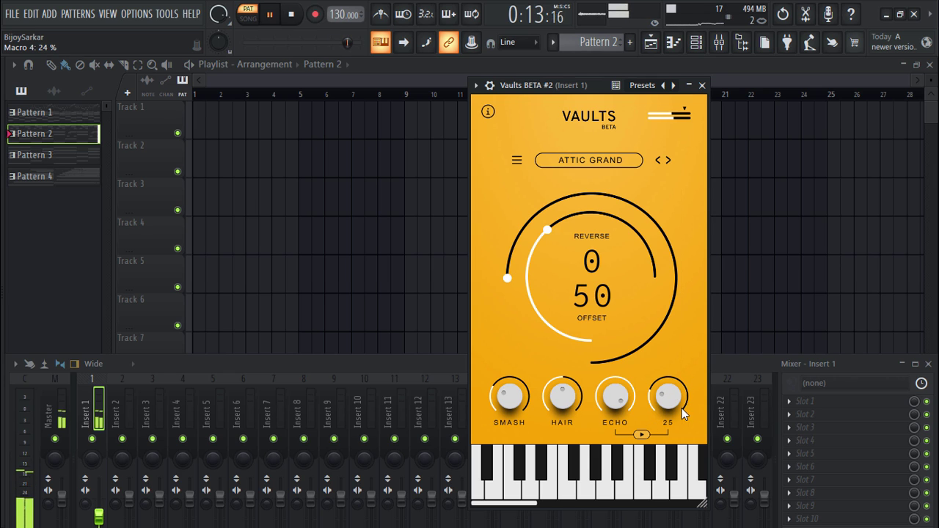
click(613, 397)
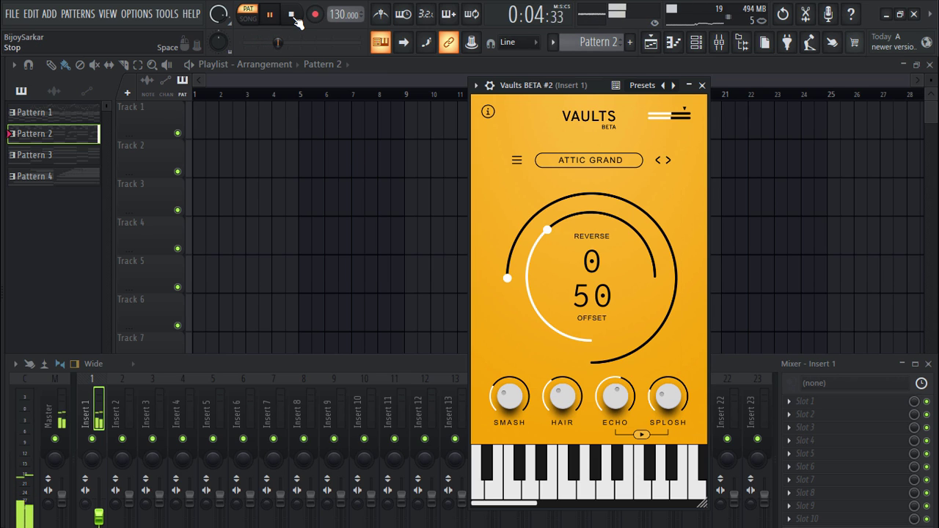
Step: Set Attic Grand's Reverse to 10 and Offset to 28 during playback, and pause the pattern
mouse_move(546, 240)
mouse_down()
mouse_move(554, 216)
mouse_move(553, 228)
mouse_up()
drag(510, 272, 534, 267)
drag(576, 217, 563, 253)
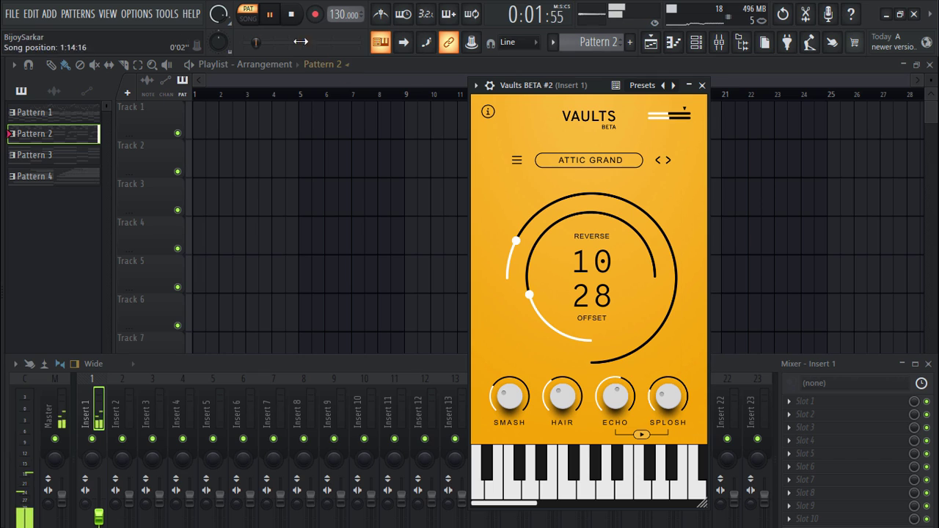
click(271, 15)
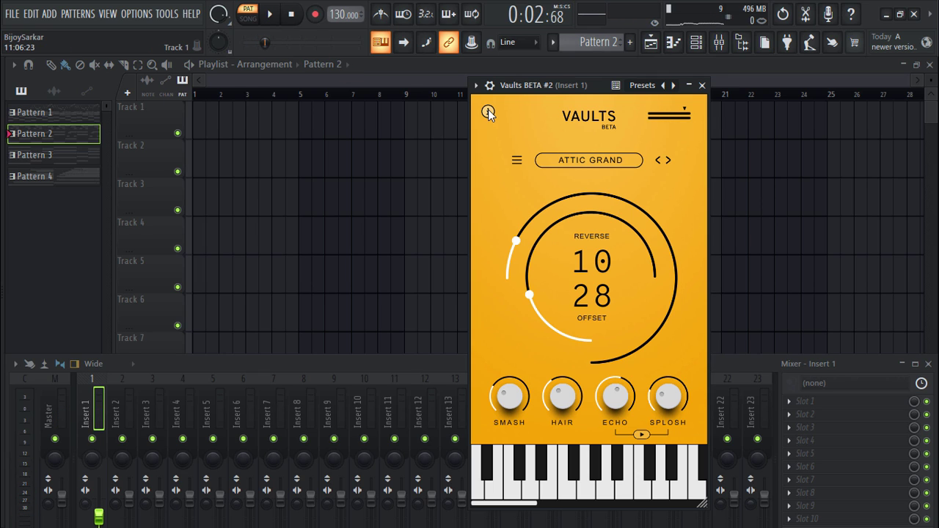
click(576, 467)
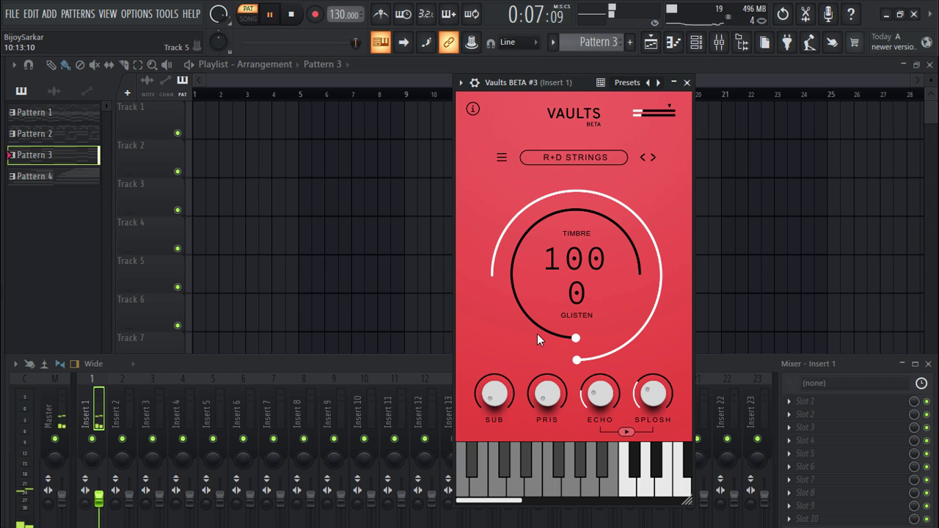
Step: In R+D Strings, set Timbre to 51, Glisten to 55, Echo to about 29 and Sub to 100, adjust Pris and Splosh, and stop playback
drag(573, 332, 540, 281)
drag(577, 360, 580, 400)
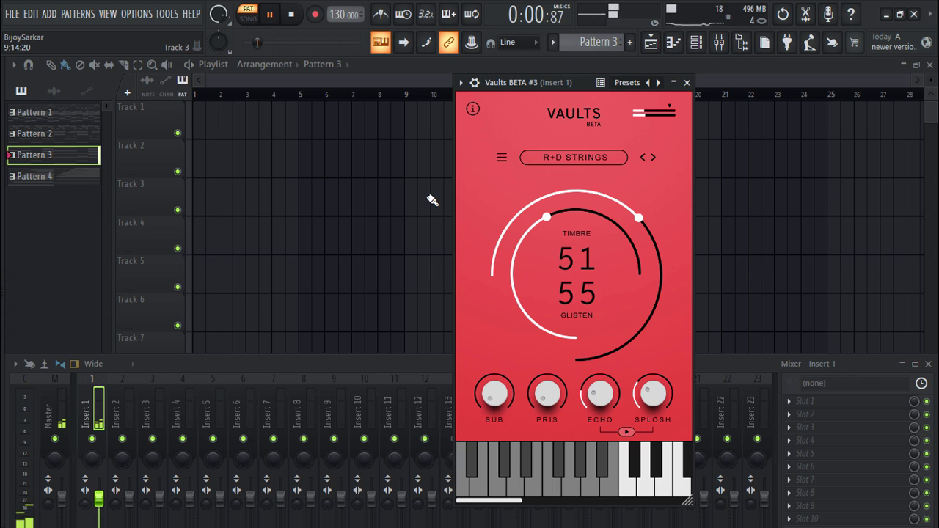
drag(600, 402, 595, 360)
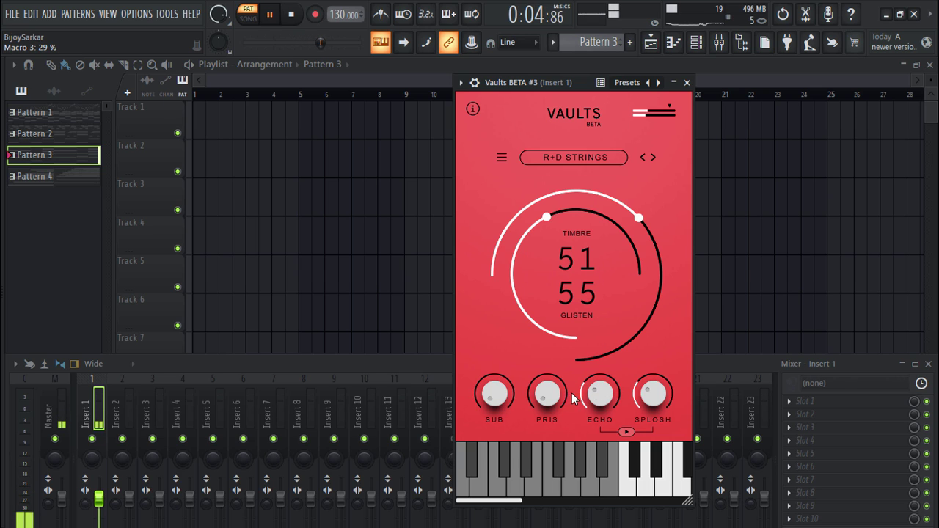
drag(546, 393, 512, 298)
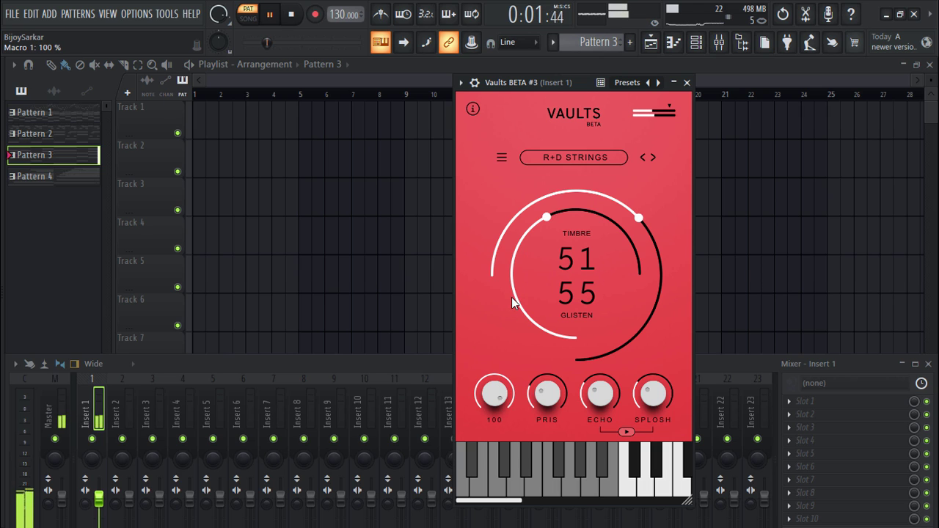
drag(650, 385, 660, 339)
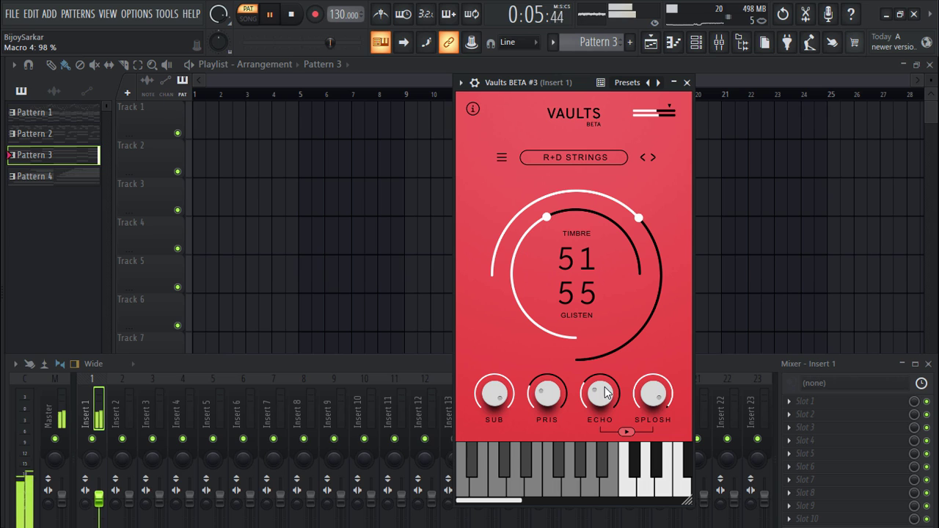
drag(654, 397, 649, 430)
click(296, 19)
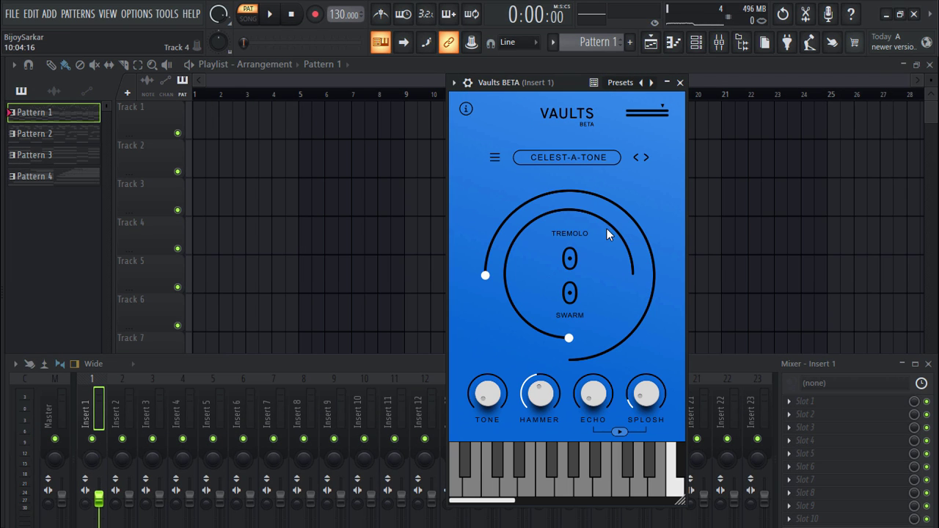
Step: Play Pattern 1 with Celest-A-Tone and tweak the Swarm dial, returning it to 0 and stopping playback
click(272, 18)
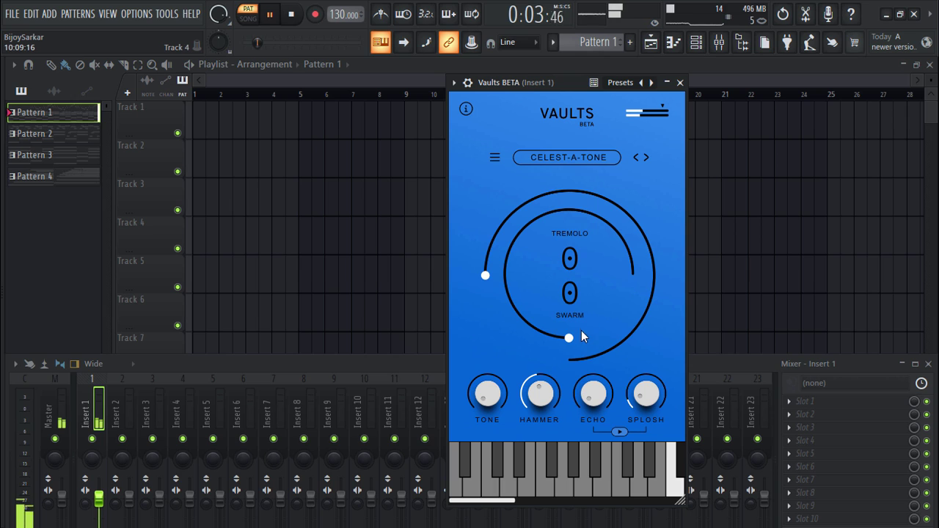
drag(571, 338, 549, 317)
click(293, 21)
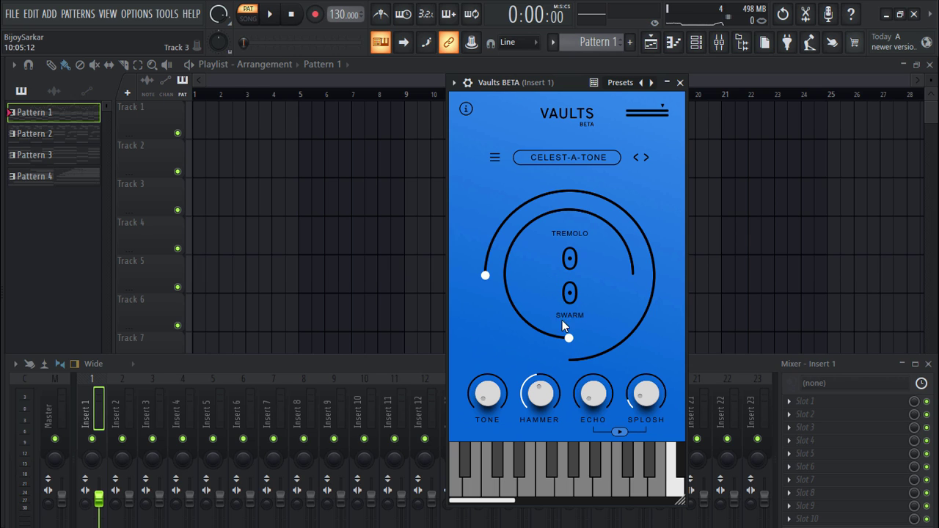
Step: Place Pattern 1 on Track 1 from bar 1 and create an automation clip for the last tweaked Swarm control
drag(280, 121, 226, 105)
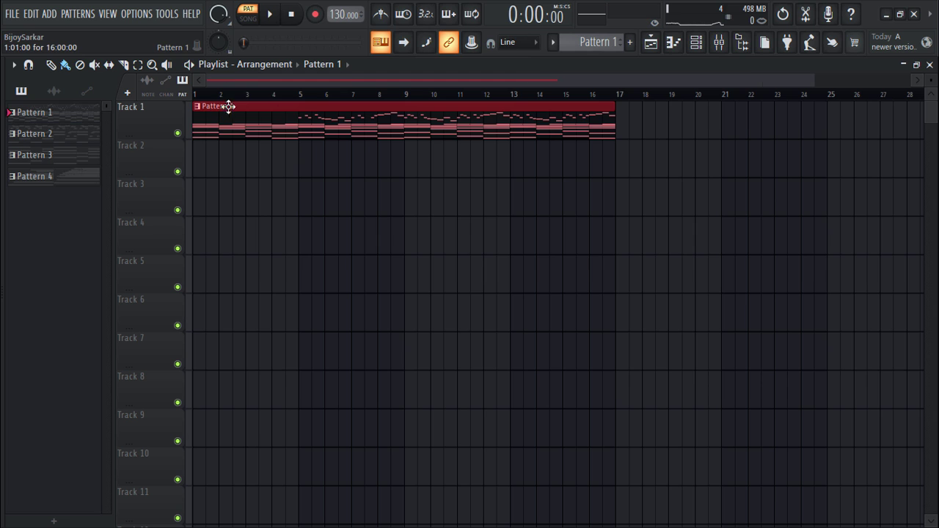
click(160, 15)
mouse_move(200, 247)
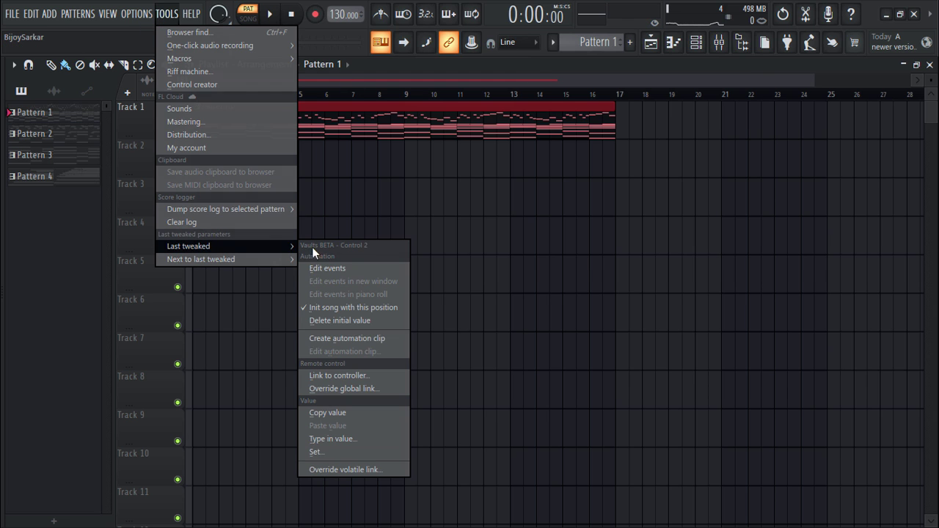
click(346, 338)
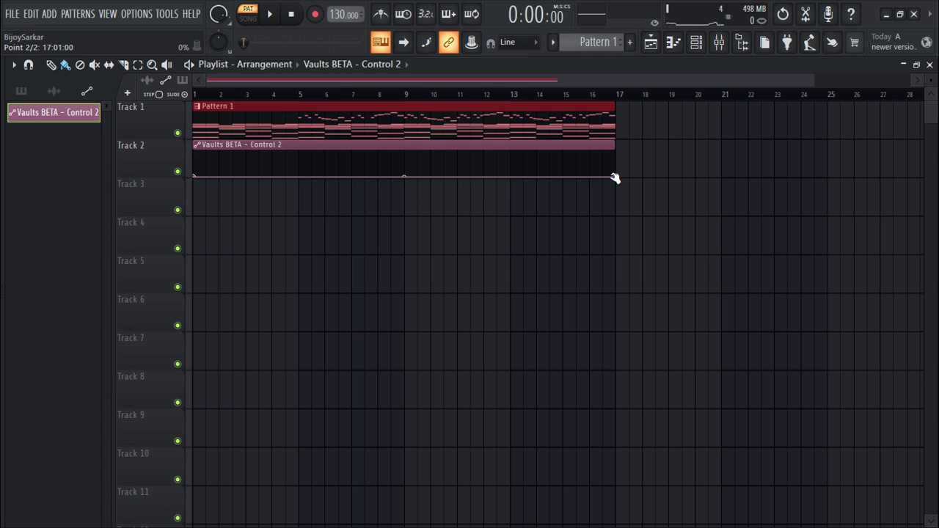
Step: Raise the automation clip's end point to maximum for a rising Swarm ramp, and play the song with the mixer displayed
drag(615, 177, 615, 151)
click(719, 44)
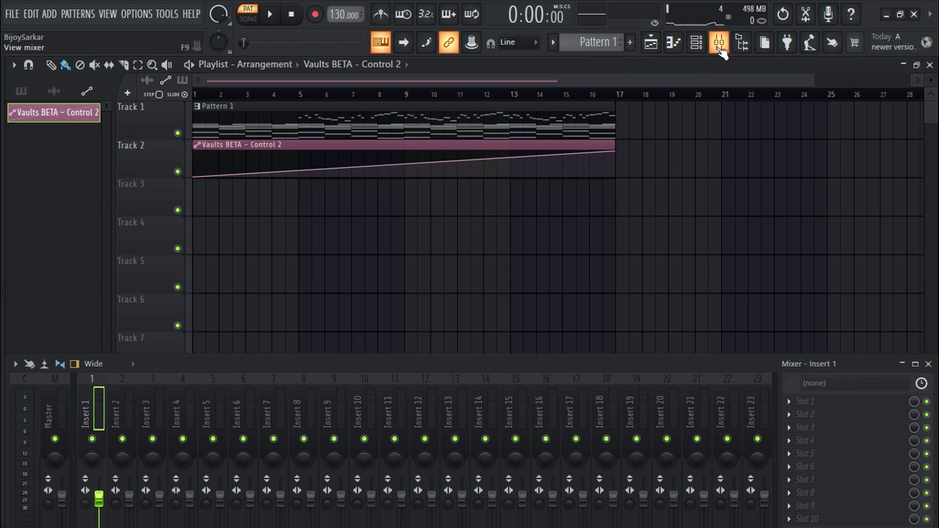
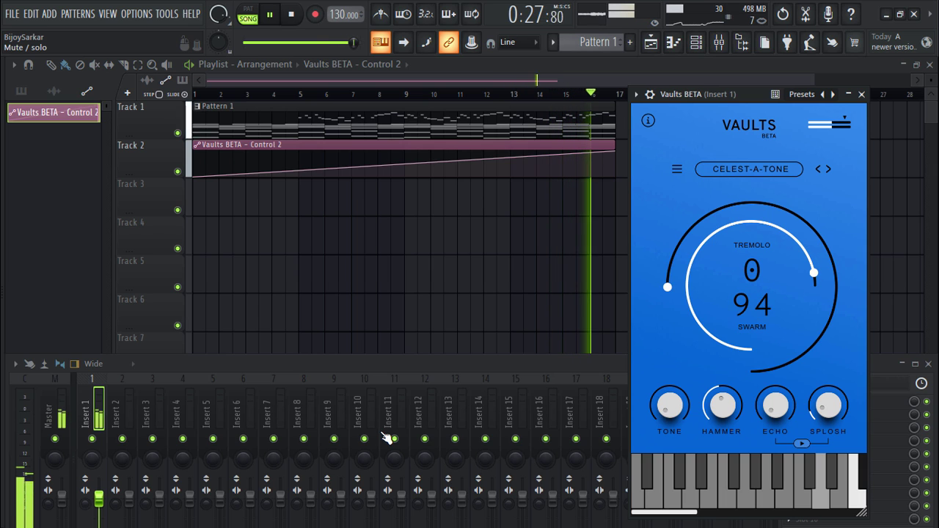
click(292, 16)
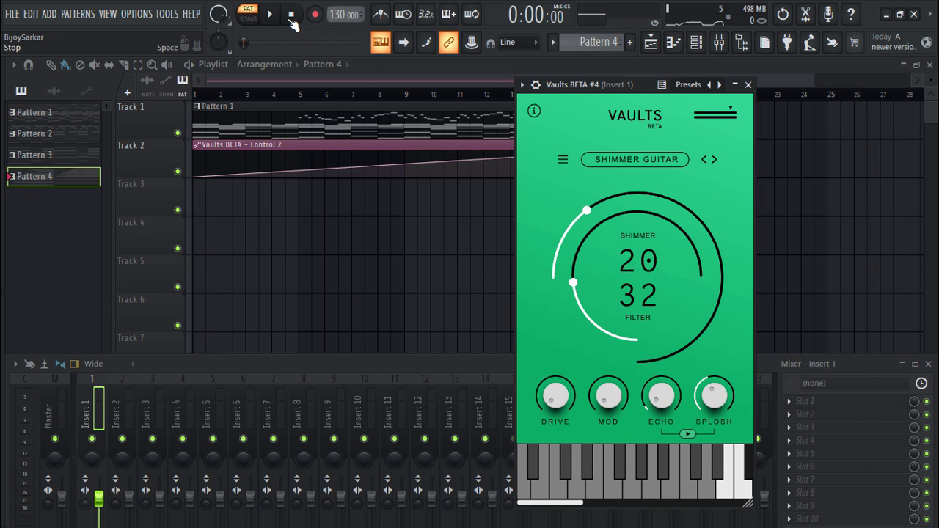
Step: Play Pattern 4 with Shimmer Guitar, set Shimmer to 34 and Filter to 54, and stop playback
click(270, 15)
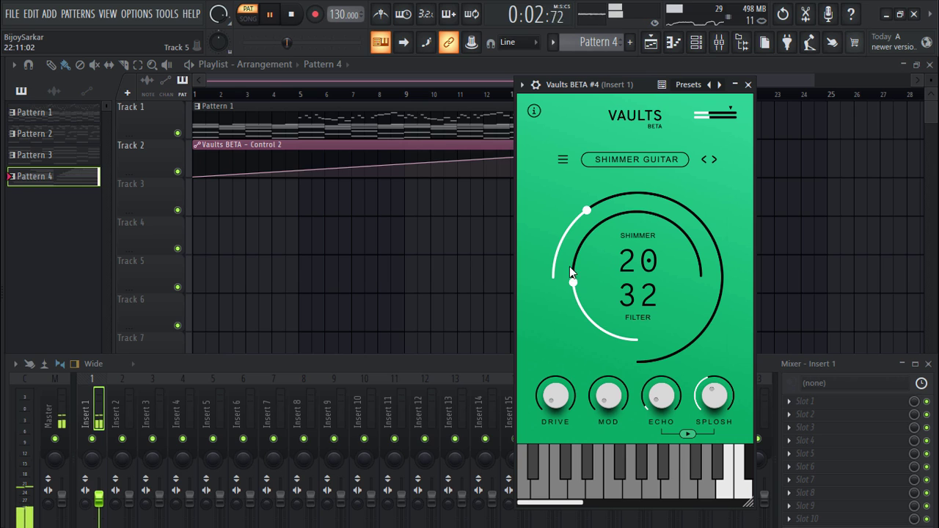
drag(575, 276, 624, 153)
drag(645, 221, 683, 372)
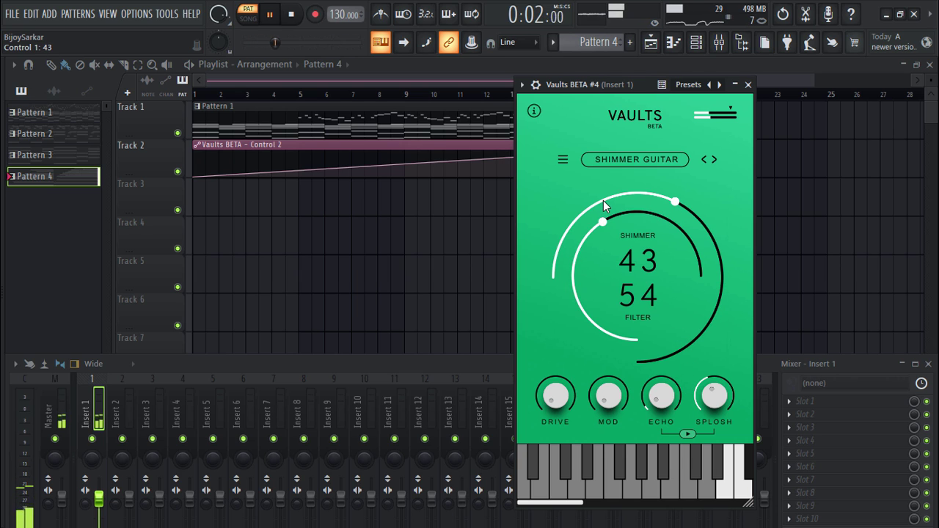
scroll(603, 201, down, 1)
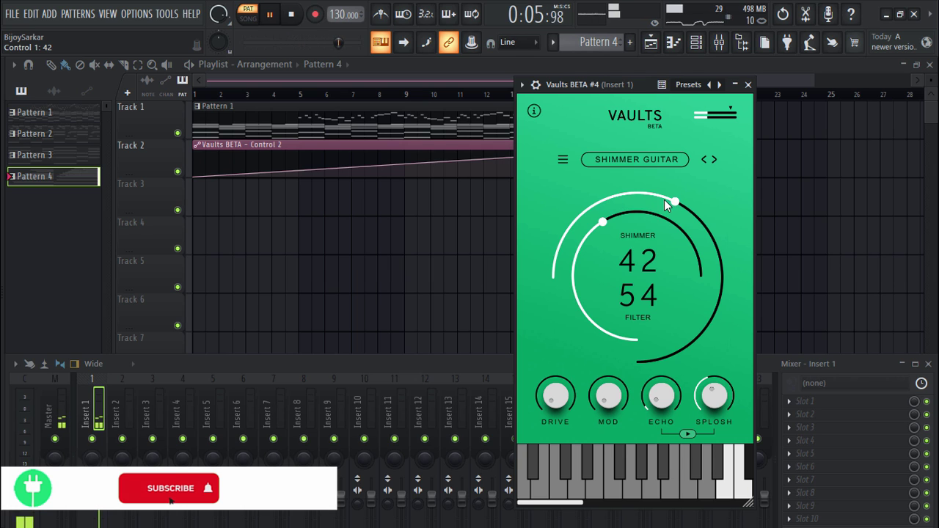
drag(675, 204, 684, 211)
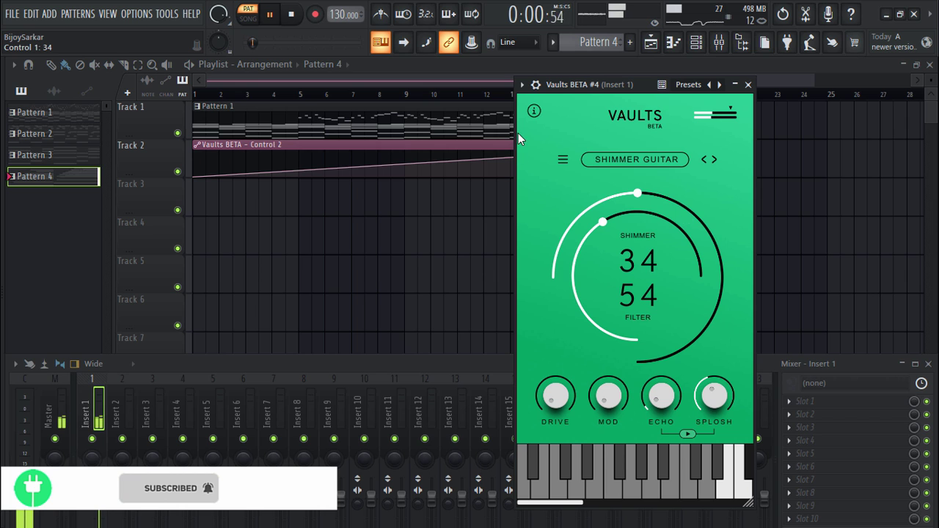
drag(611, 85, 612, 93)
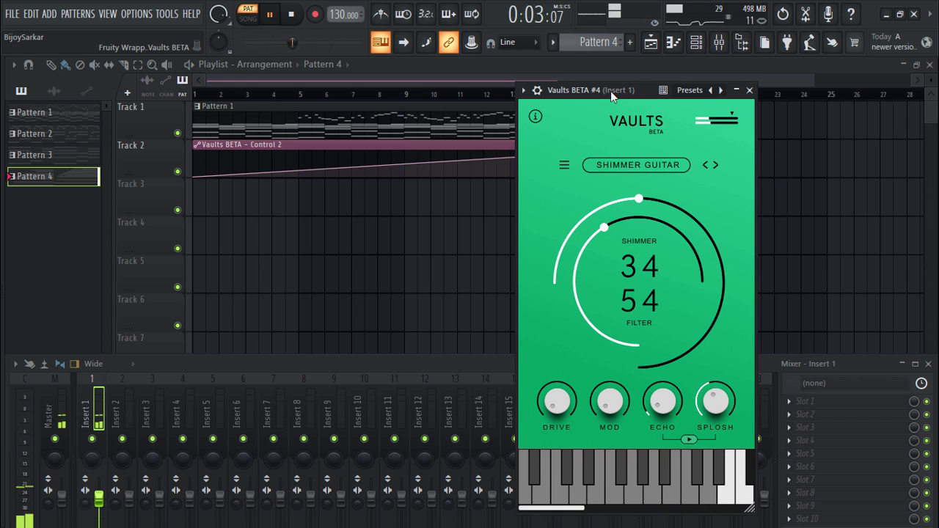
click(293, 17)
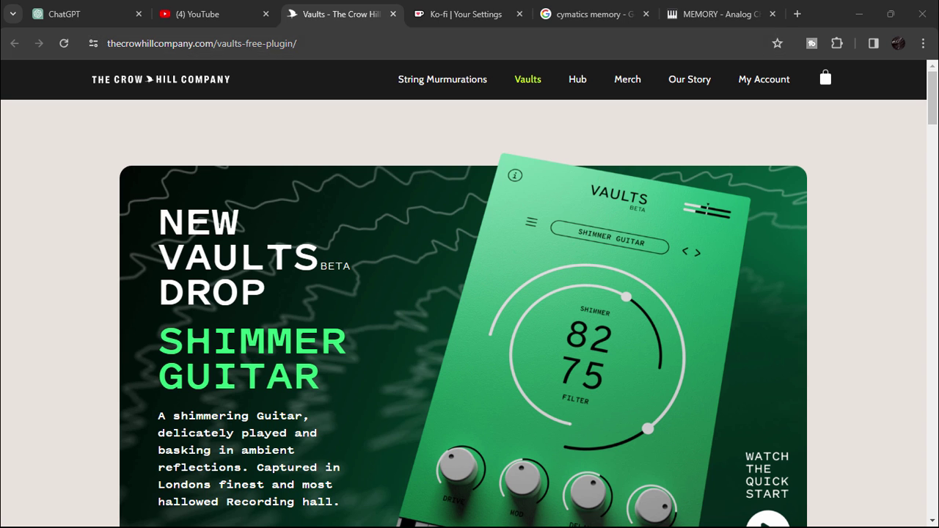
Step: Switch to the Vaults page in the browser and look through the sign-up form and the free Windows download section
scroll(469, 294, down, 3)
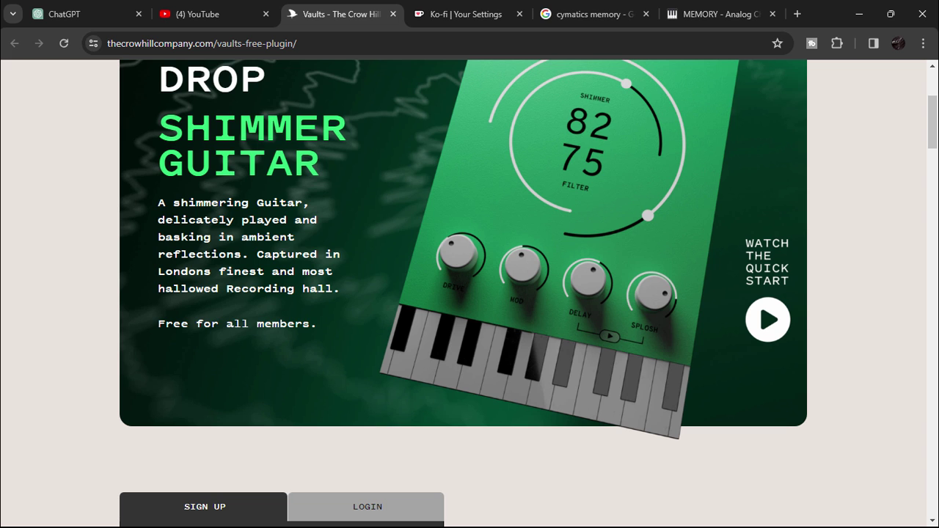
scroll(470, 293, down, 4)
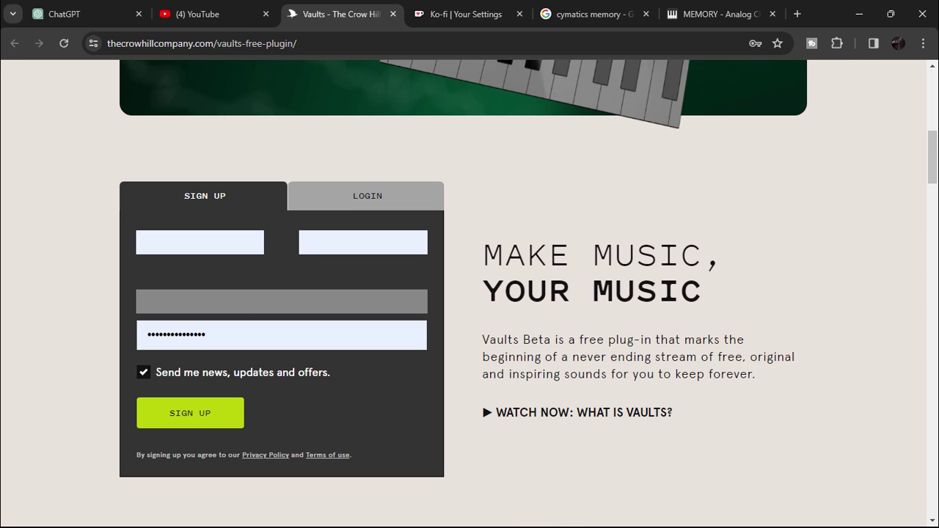
scroll(470, 294, down, 2)
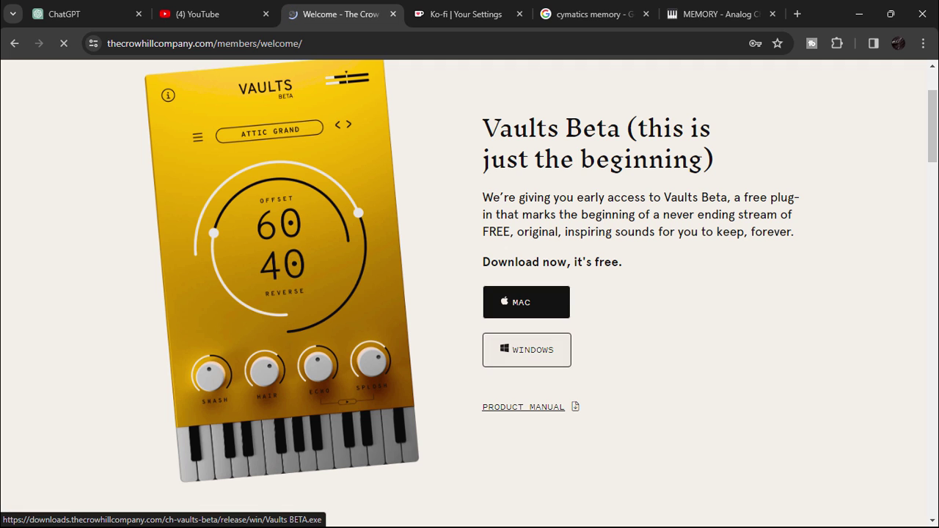
Step: Download the Windows version of Vaults Beta and run the downloader as administrator, choosing the default download location
click(527, 350)
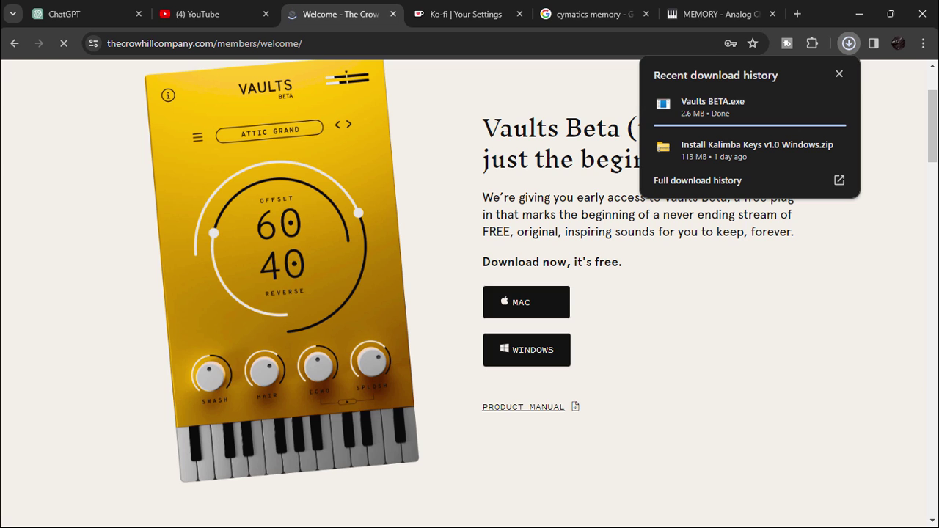
click(809, 103)
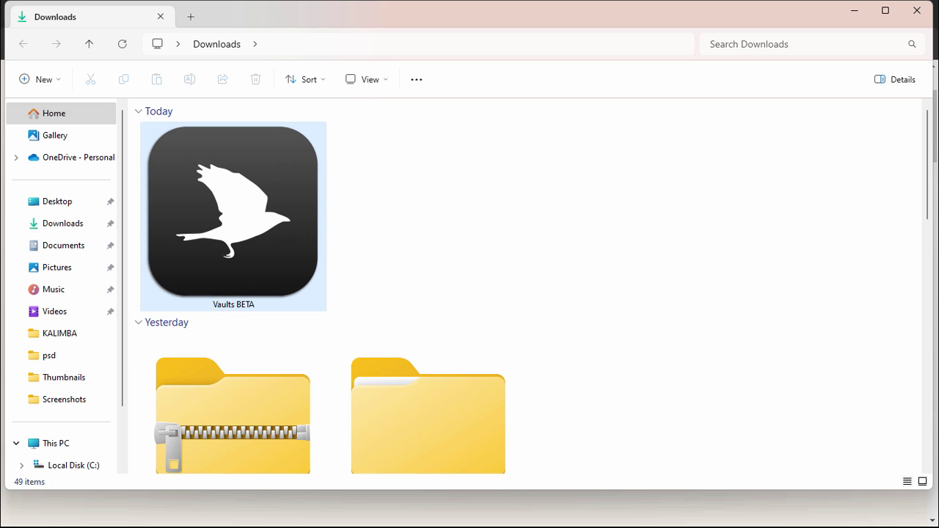
right_click(243, 182)
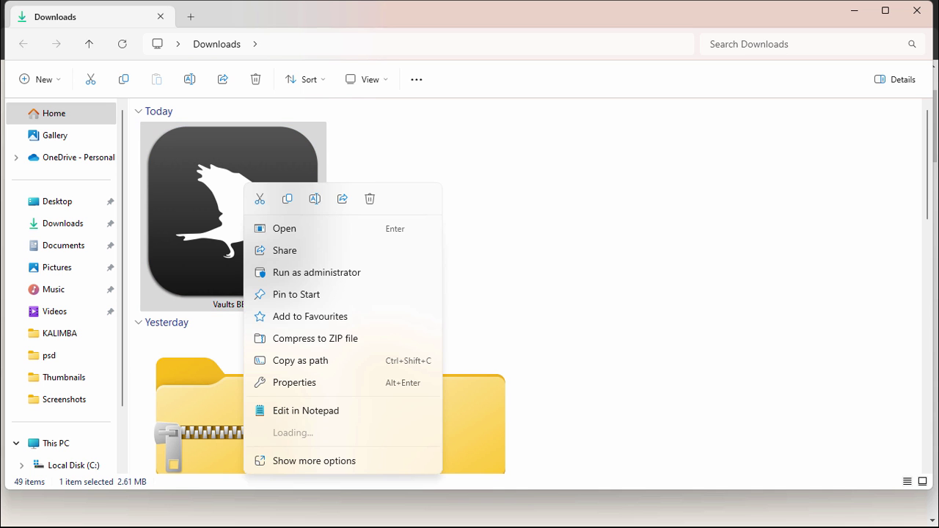
click(323, 271)
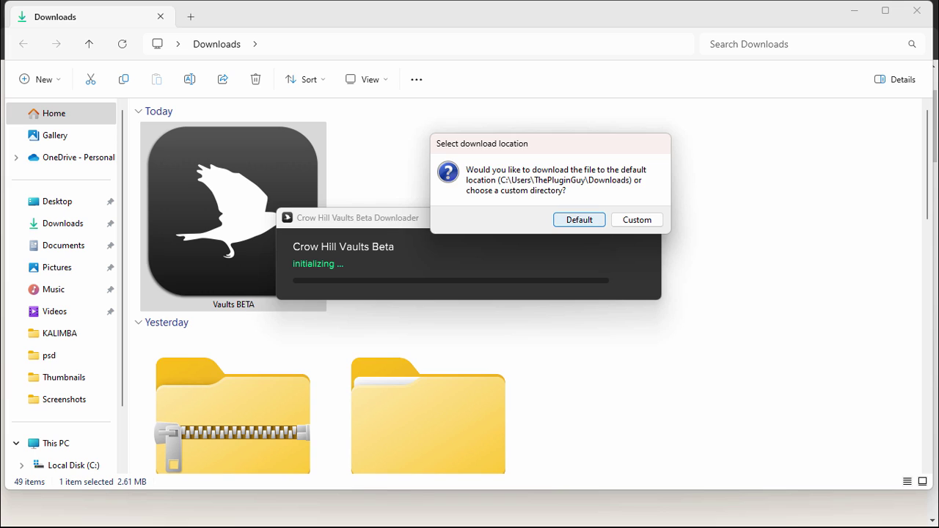
key(Return)
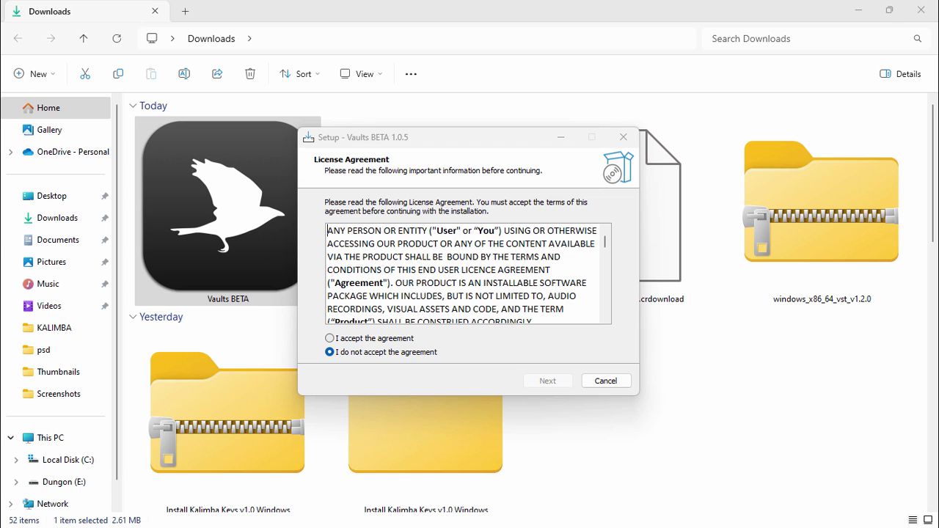
Step: Accept the license agreement and install Vaults BETA 1.0.5 with the VST plugin location C:\Program Files\Vstplugins\Crow Hill
click(329, 338)
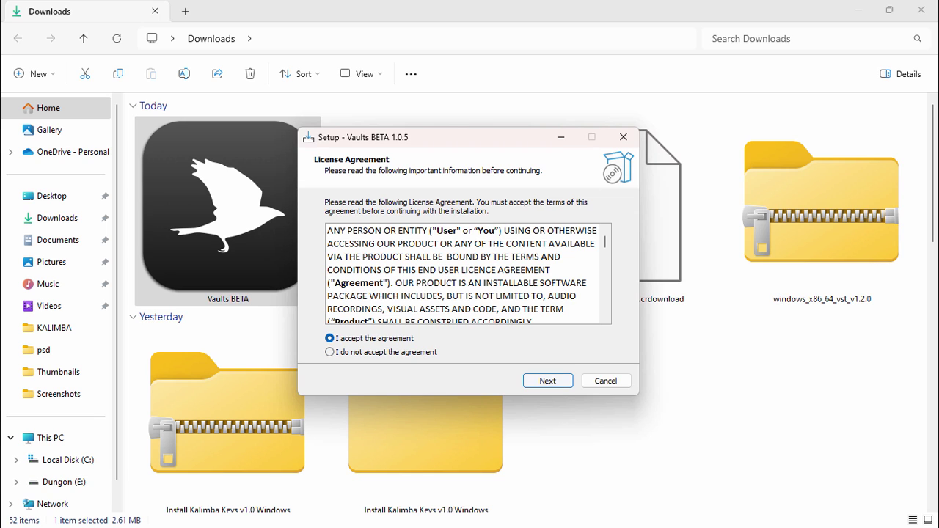
key(Return)
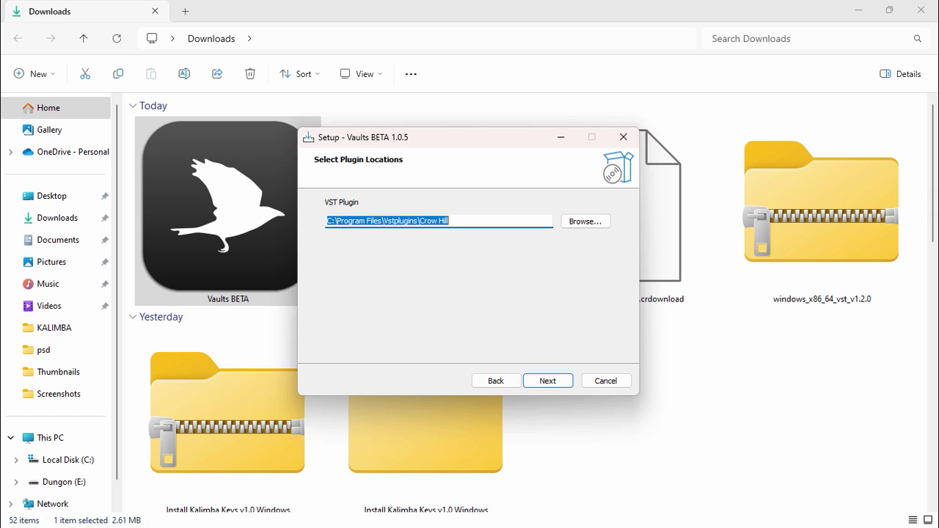
key(Return)
key(Return)
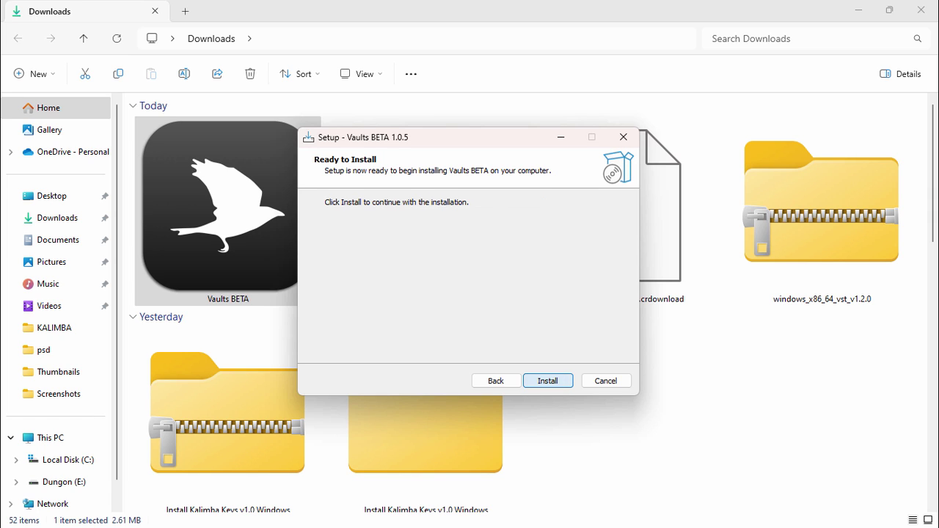
key(Return)
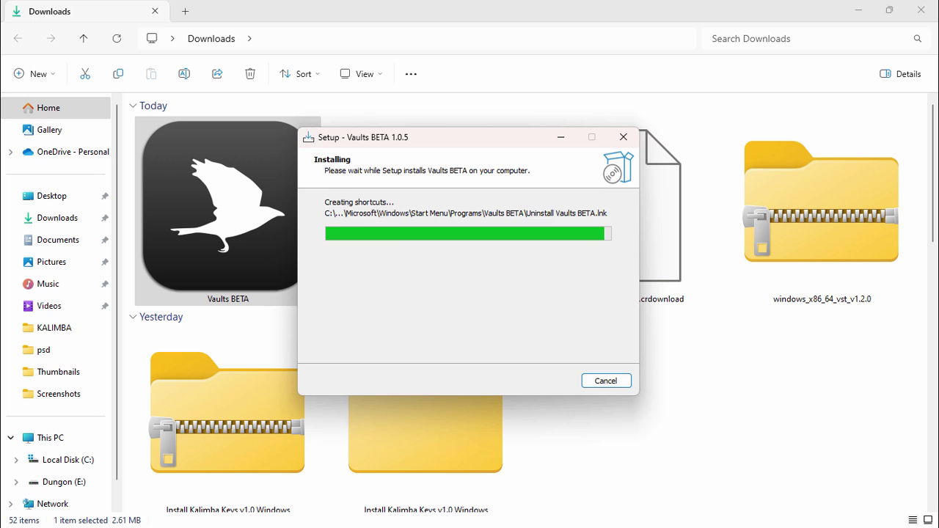
key(Return)
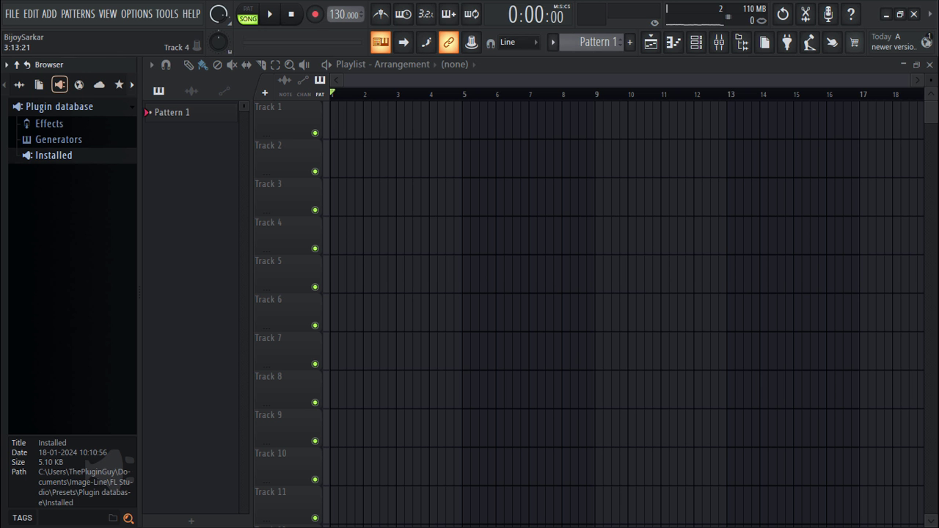
Step: Switch to FL Studio, scan for installed plugins with the Plugin Manager from the file settings, and close both windows
click(137, 13)
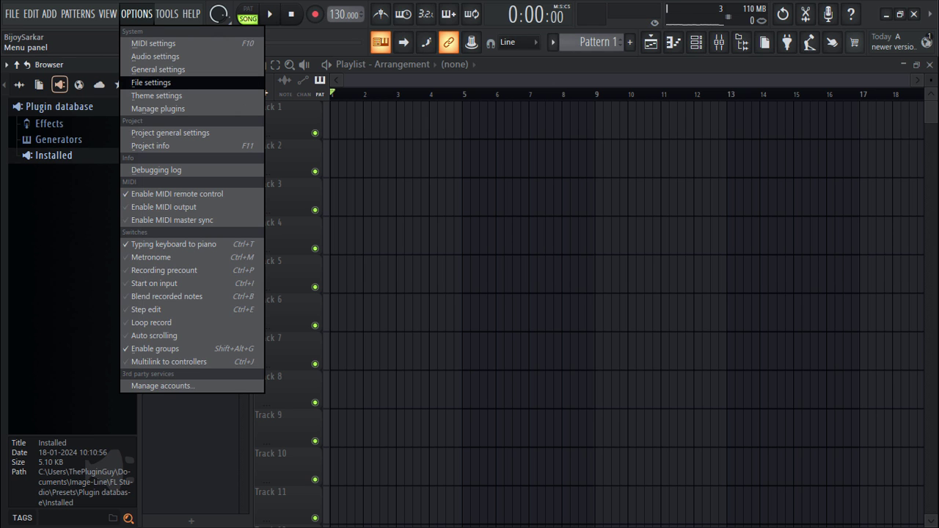
click(152, 82)
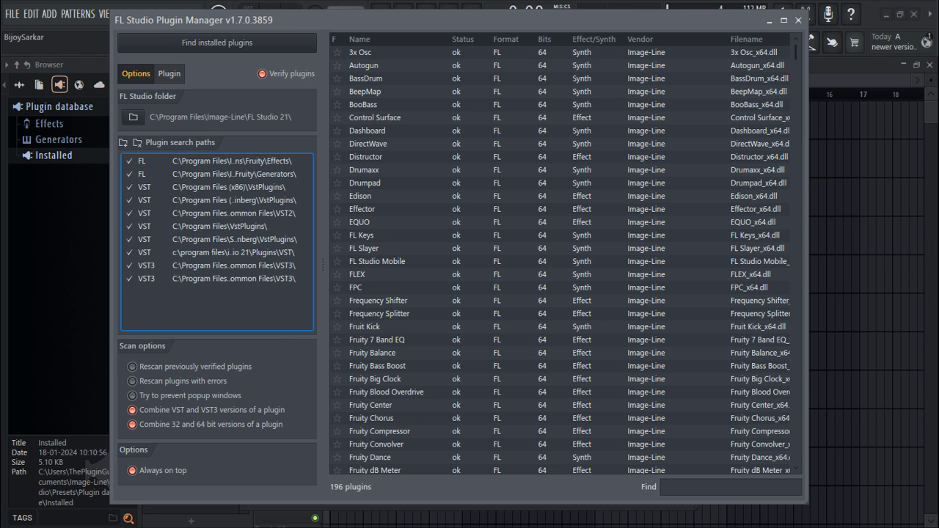
click(799, 20)
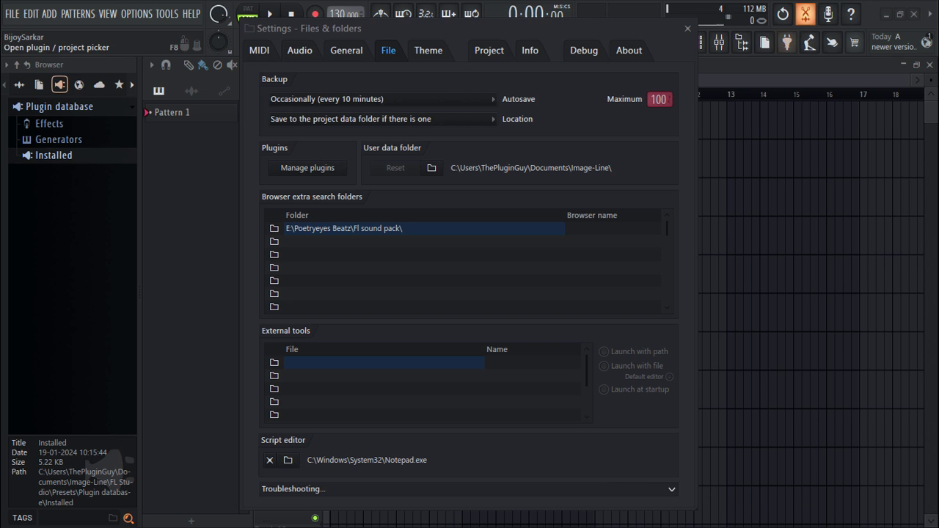
click(688, 28)
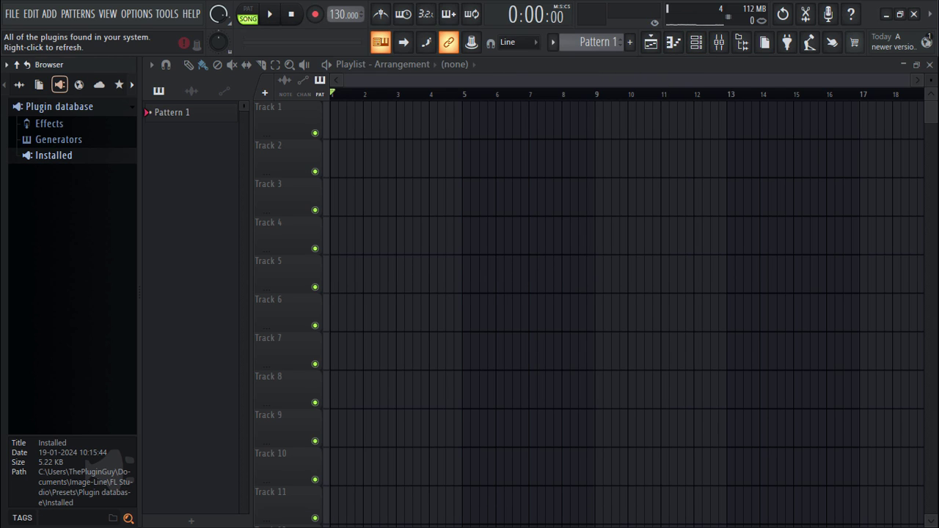
Step: Find Vaults BETA among the new installed generators and add it to the Channel rack
click(53, 155)
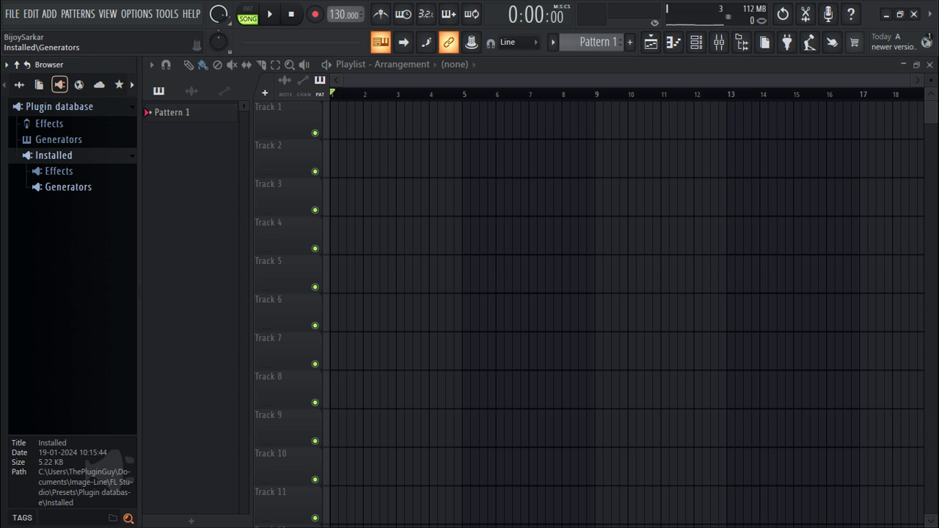
click(68, 186)
click(63, 218)
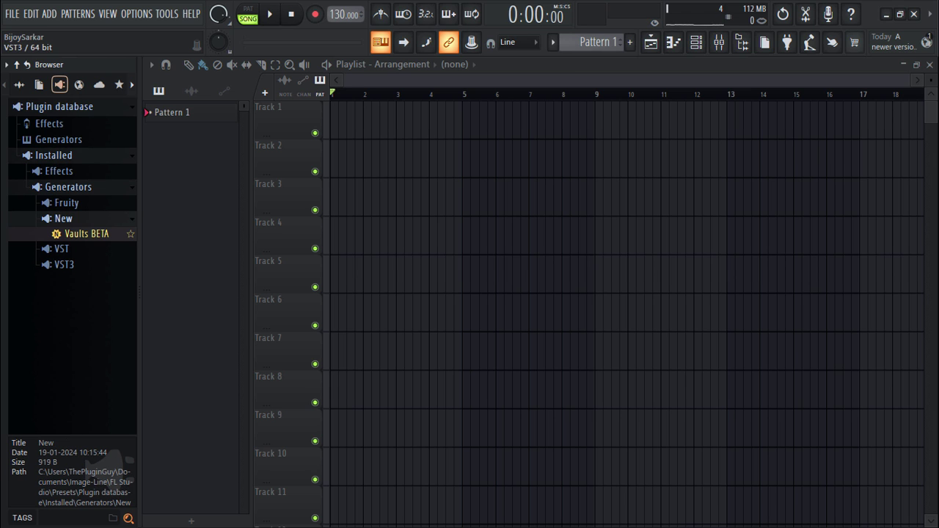
key(F6)
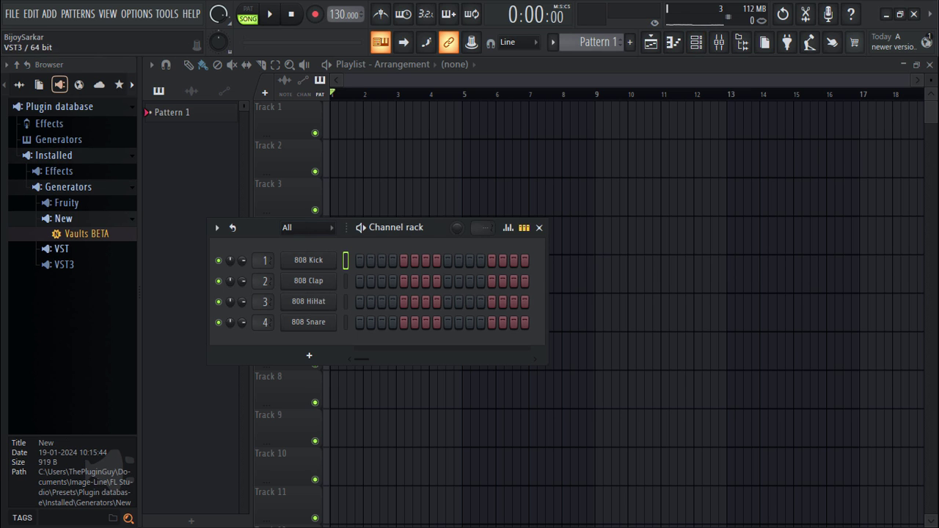
drag(87, 234, 295, 293)
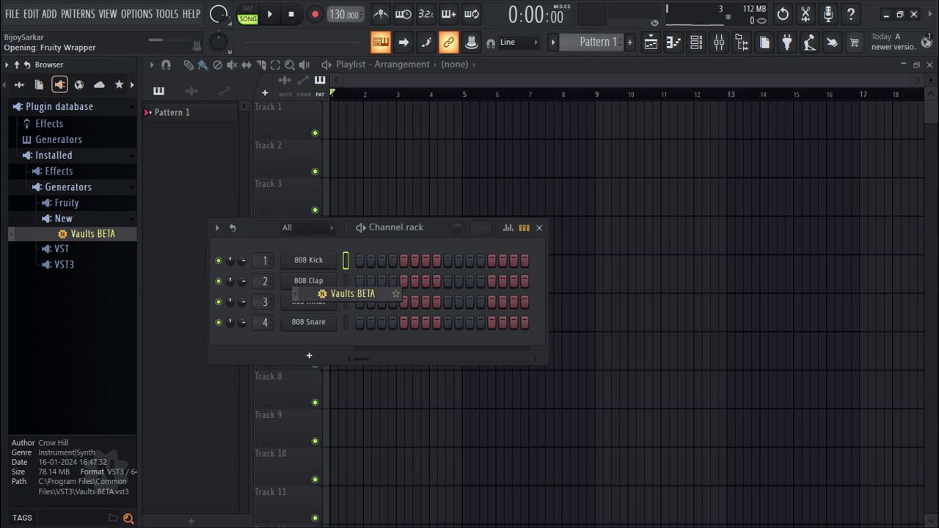